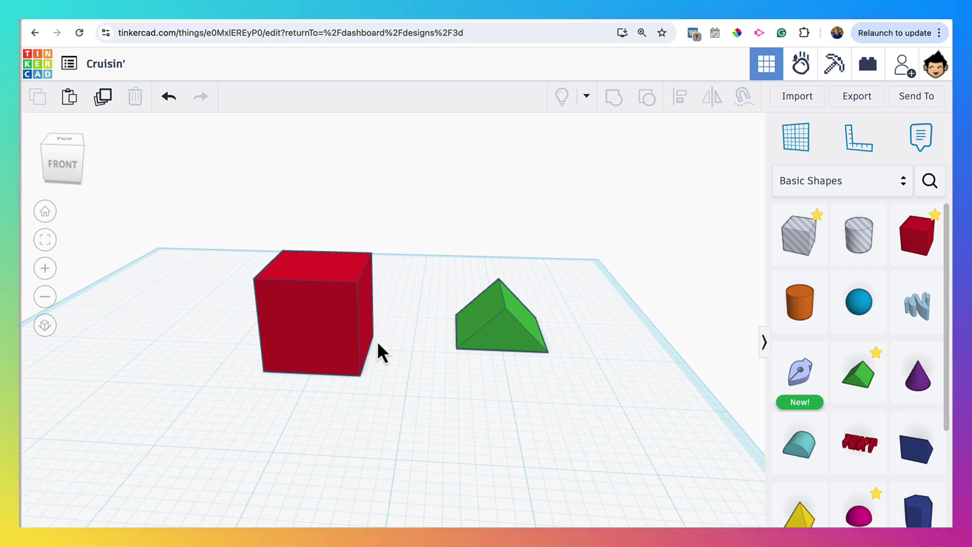
Step: Move the red box toward the front and nudge the green roof slightly forward beside it
left_click_drag(327, 345, 319, 375)
mouse_move(506, 335)
left_mouse_down()
mouse_move(505, 362)
mouse_move(506, 353)
left_mouse_up()
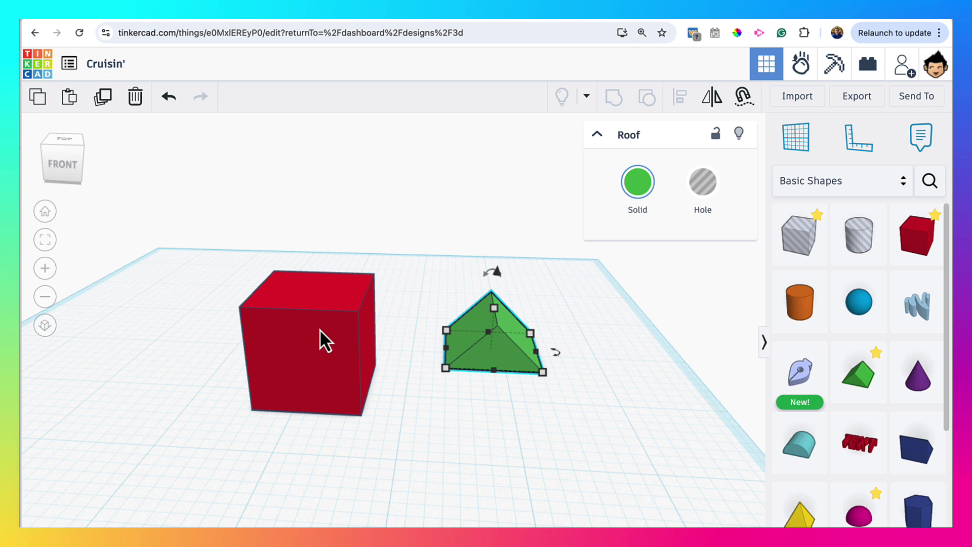
Step: Lift the green roof off the workplane, carry it toward the box, drop it with D, then ease it back
left_click_drag(501, 360, 455, 400)
left_click_drag(449, 295, 449, 203)
left_click_drag(466, 290, 504, 307)
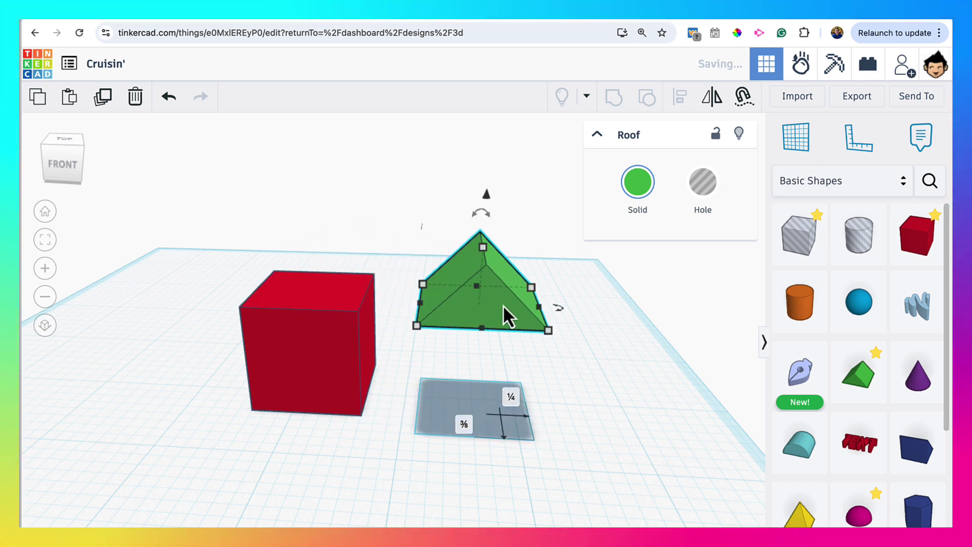
key("d")
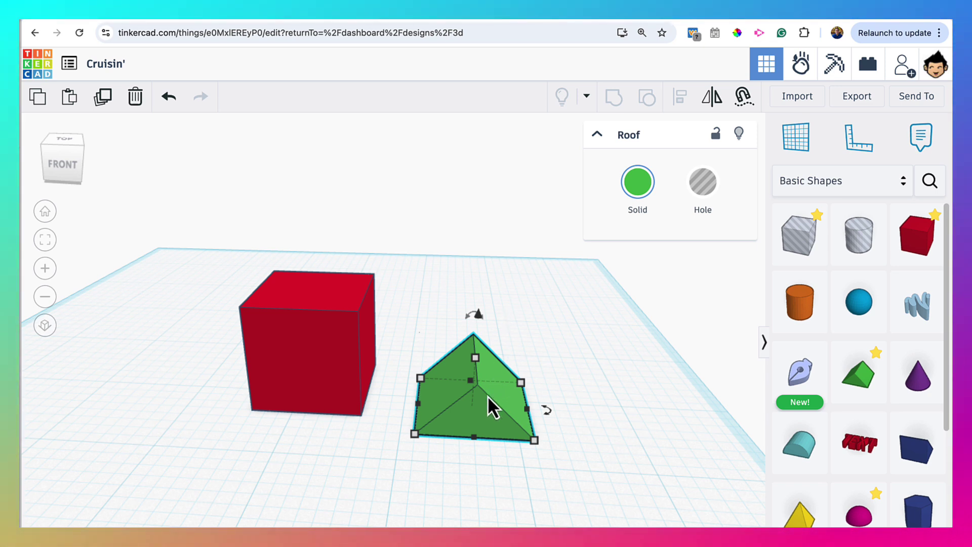
left_click_drag(487, 396, 485, 383)
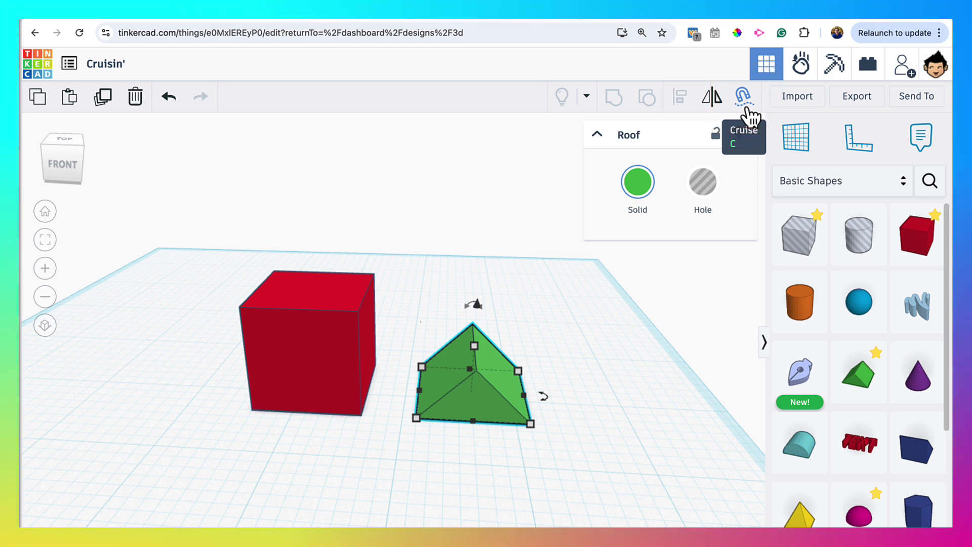
Step: Select the green roof and turn on the Cruise (magnet) tool for it
left_click(577, 368)
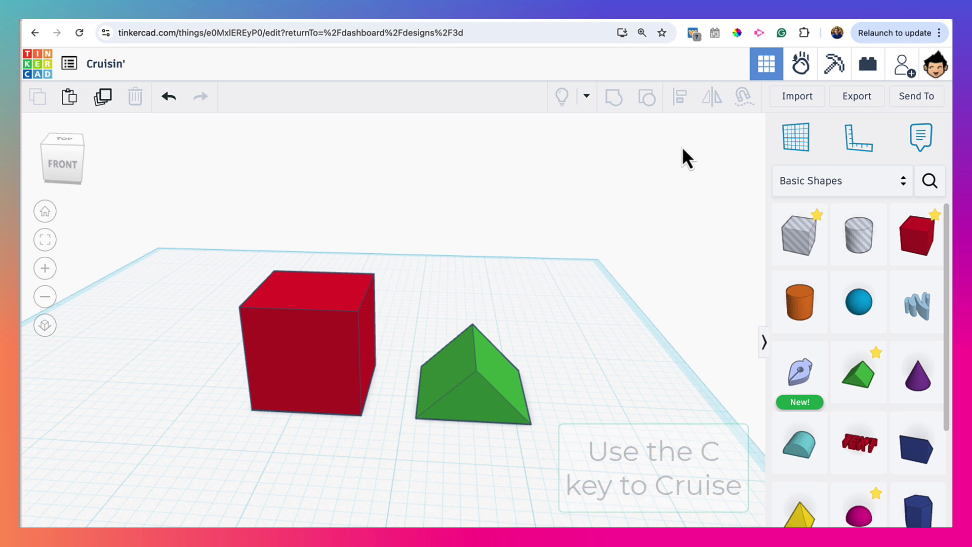
left_click(481, 397)
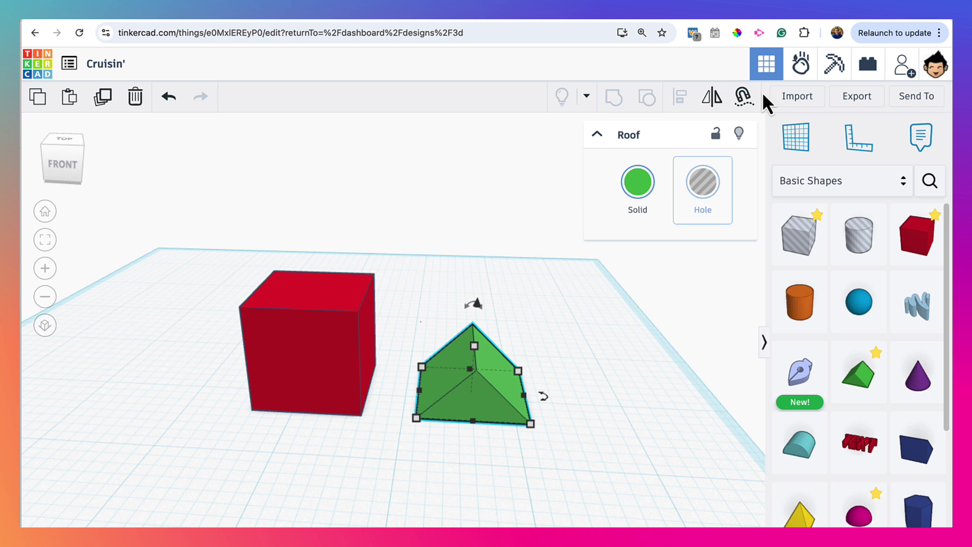
left_click(741, 97)
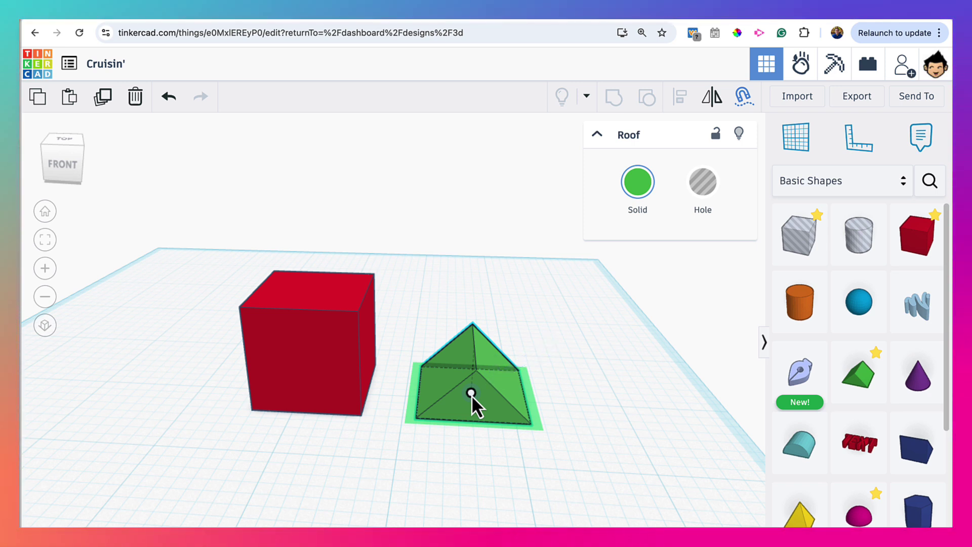
Step: Glide the roof onto the red box's top face and orbit to view the finished house
left_click_drag(471, 394, 312, 290)
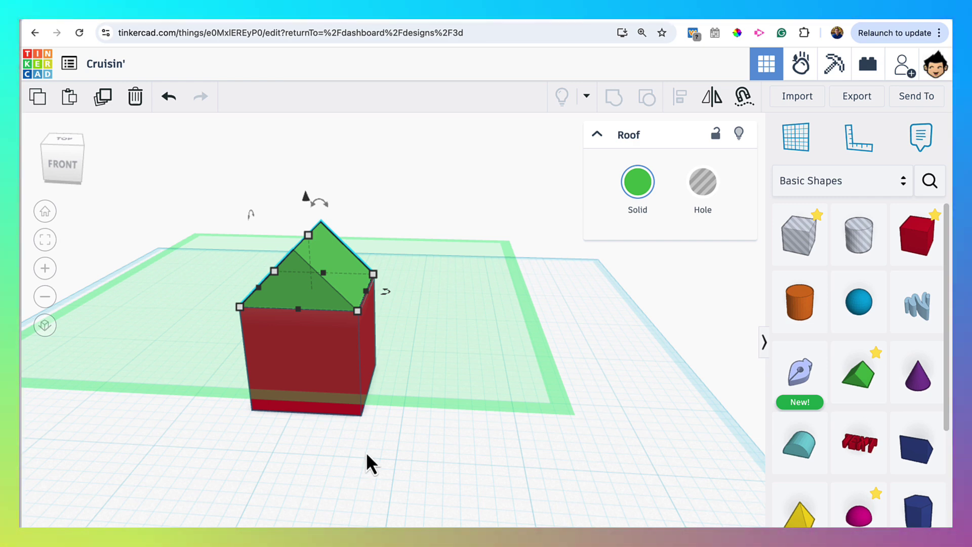
mouse_move(382, 458)
right_mouse_down()
mouse_move(343, 439)
mouse_move(397, 430)
mouse_move(399, 466)
right_mouse_up()
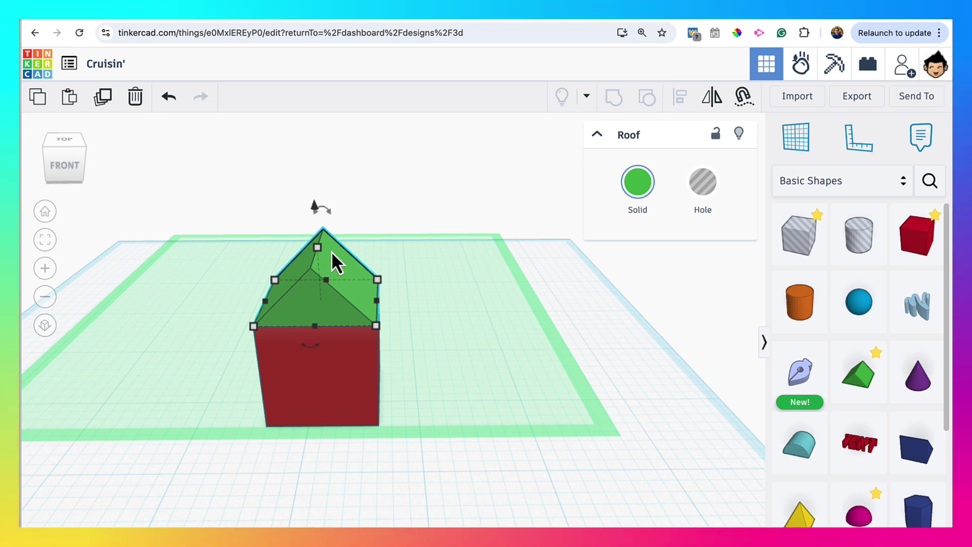
Step: Delete the roof from the box and add a new Roof from Basic Shapes beside it
key("Delete")
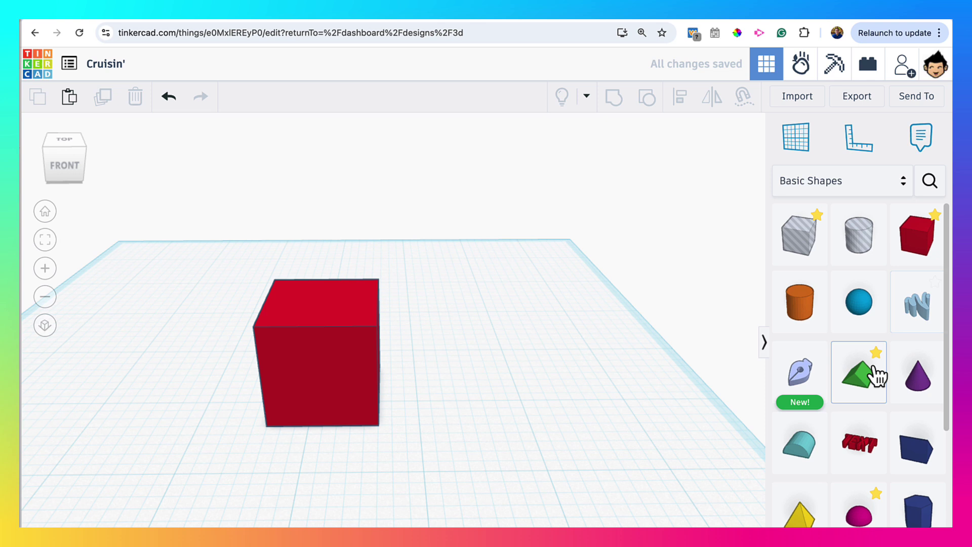
left_click_drag(873, 380, 463, 319)
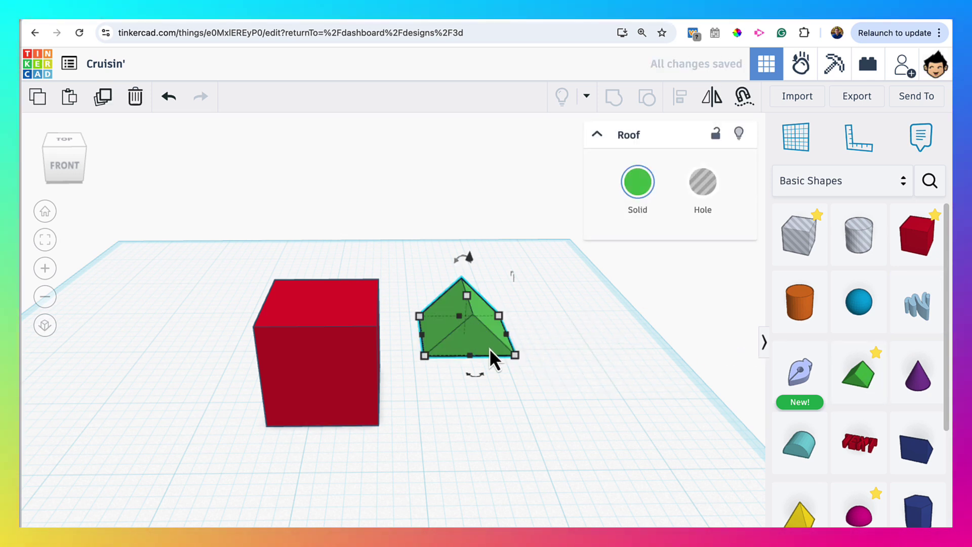
scroll(505, 308, "up", 3)
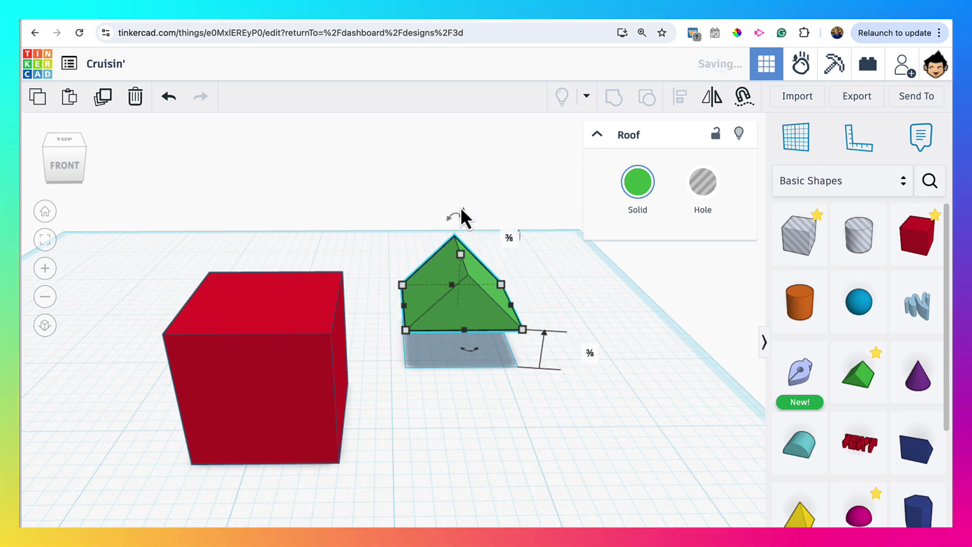
Step: Tilt the new roof -22.5° and spin it -22.5° around its vertical axis
left_click_drag(450, 216, 475, 222)
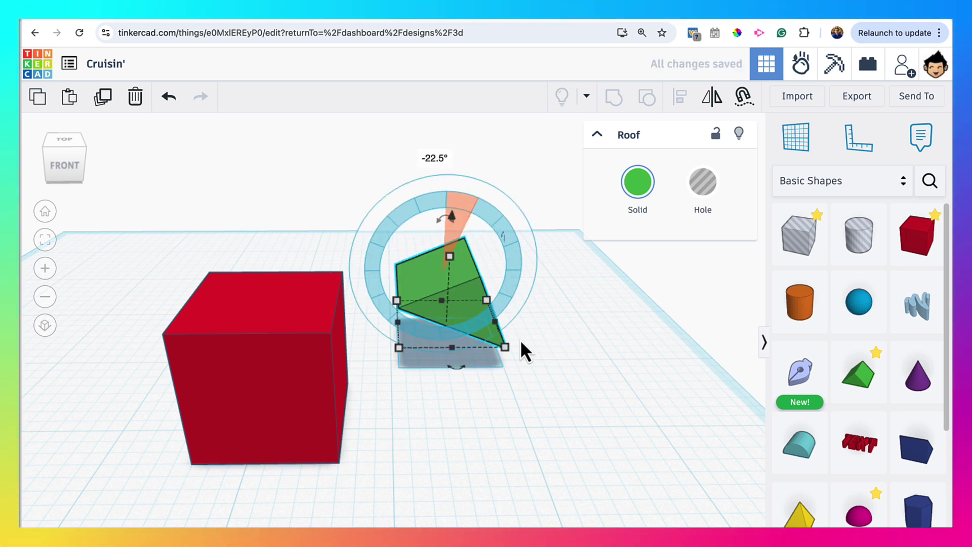
left_click_drag(459, 367, 490, 360)
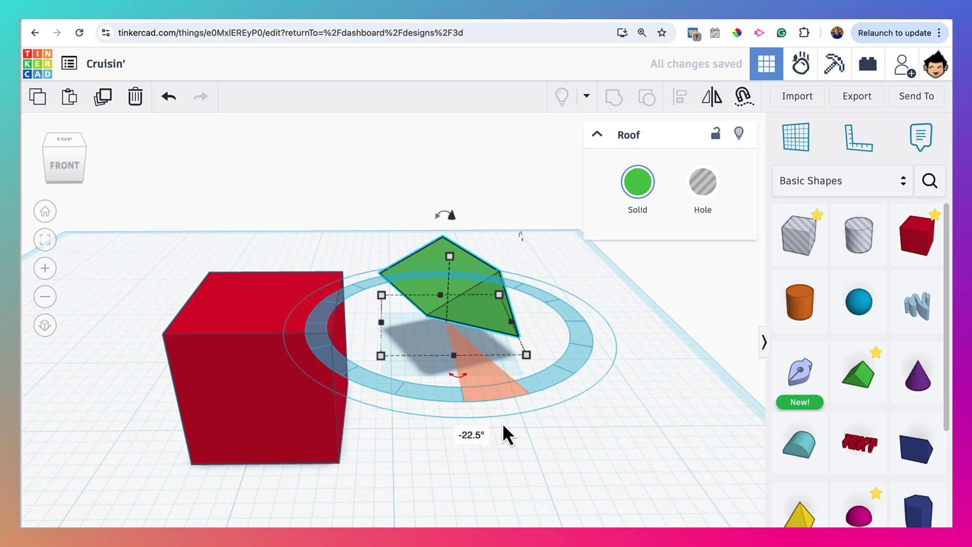
left_click(503, 448)
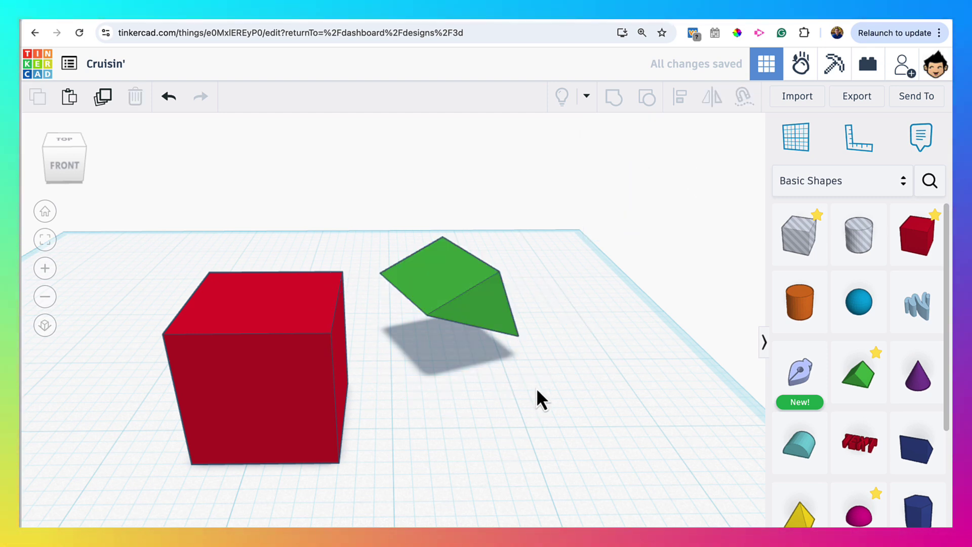
right_click_drag(522, 333, 438, 314)
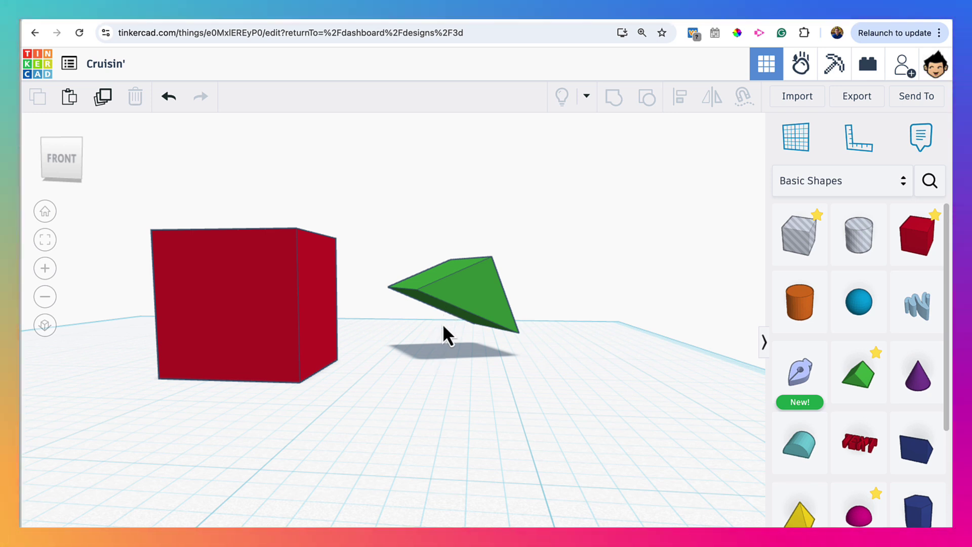
Step: Drop the tilted roof with D, then use Cruise to lay its face flat on the workplane
left_click(463, 291)
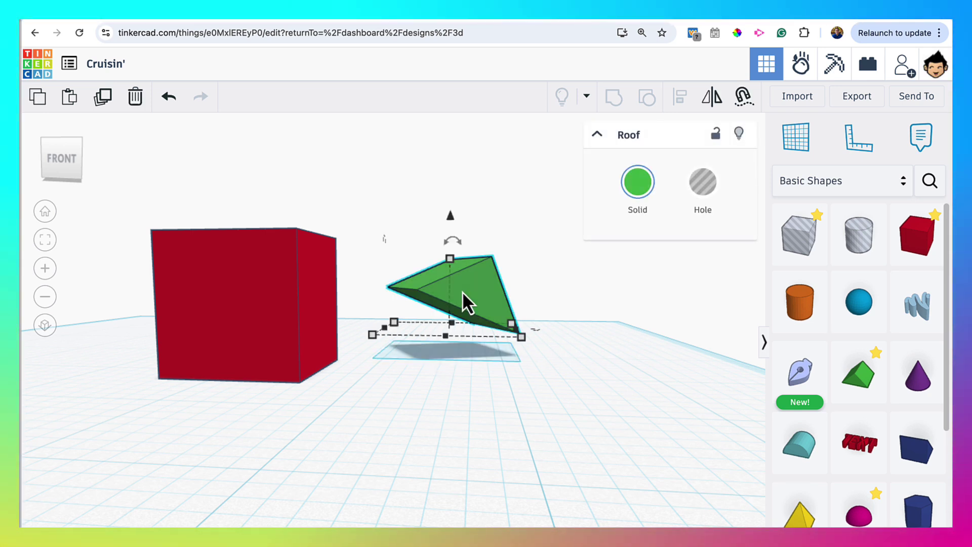
key("d")
right_click_drag(464, 399, 503, 408)
left_click(458, 423)
left_click(466, 330)
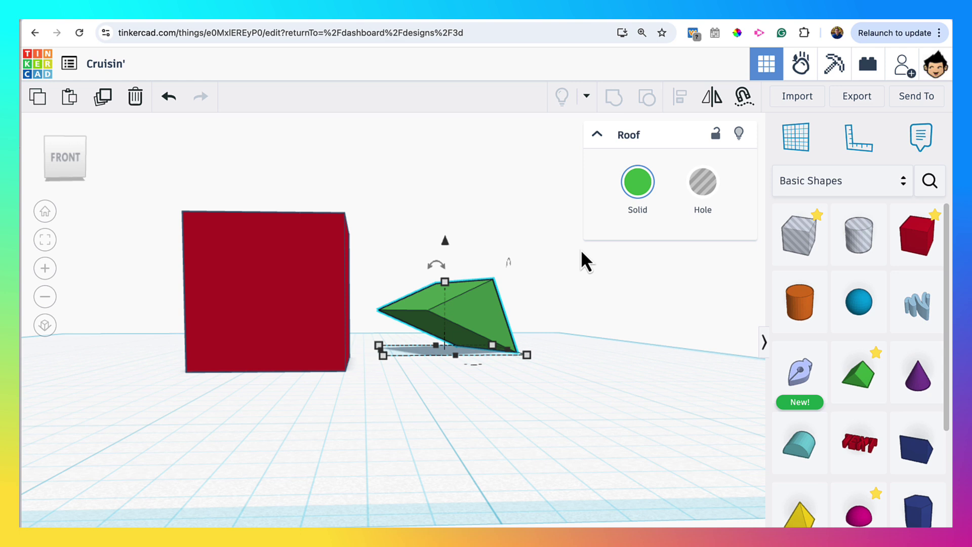
left_click(744, 101)
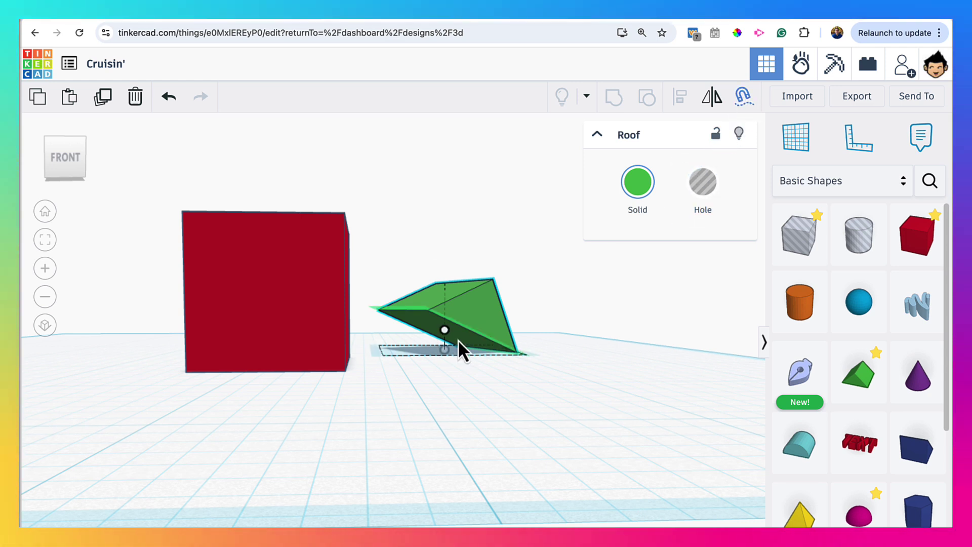
left_click_drag(447, 332, 480, 381)
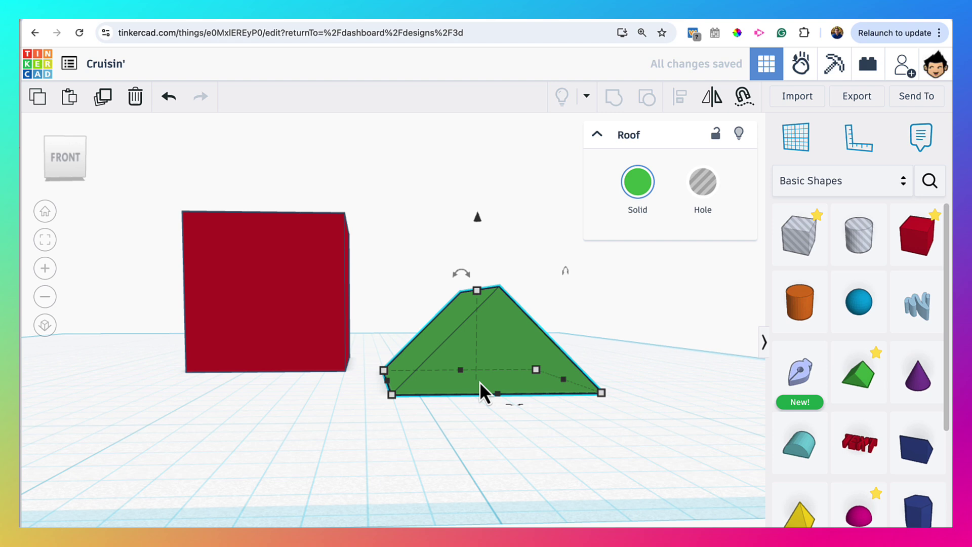
Step: Delete the green roof, leaving only the red box on the workplane
left_click(565, 433)
mouse_move(531, 450)
right_mouse_down()
mouse_move(493, 466)
mouse_move(523, 466)
right_mouse_up()
left_click(503, 462)
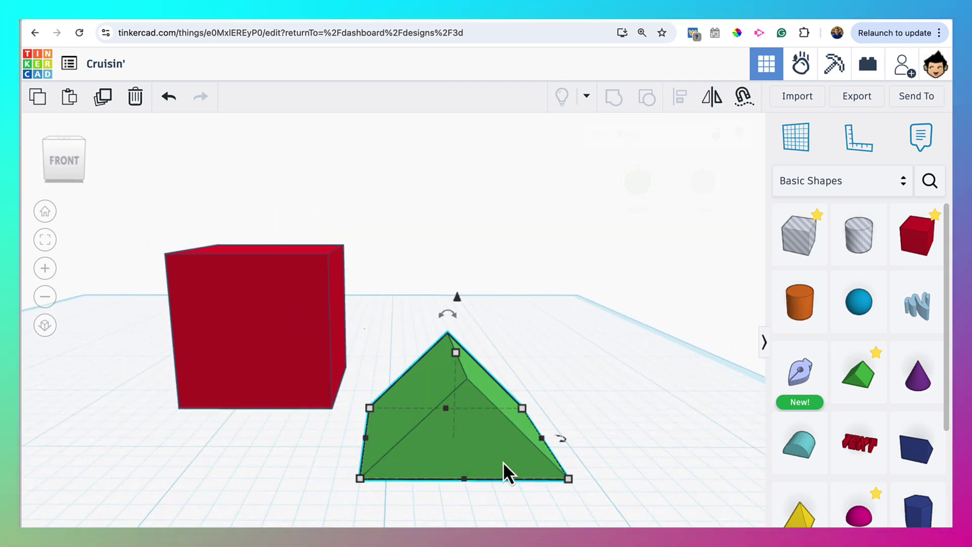
key("Delete")
scroll(473, 460, "down", 4)
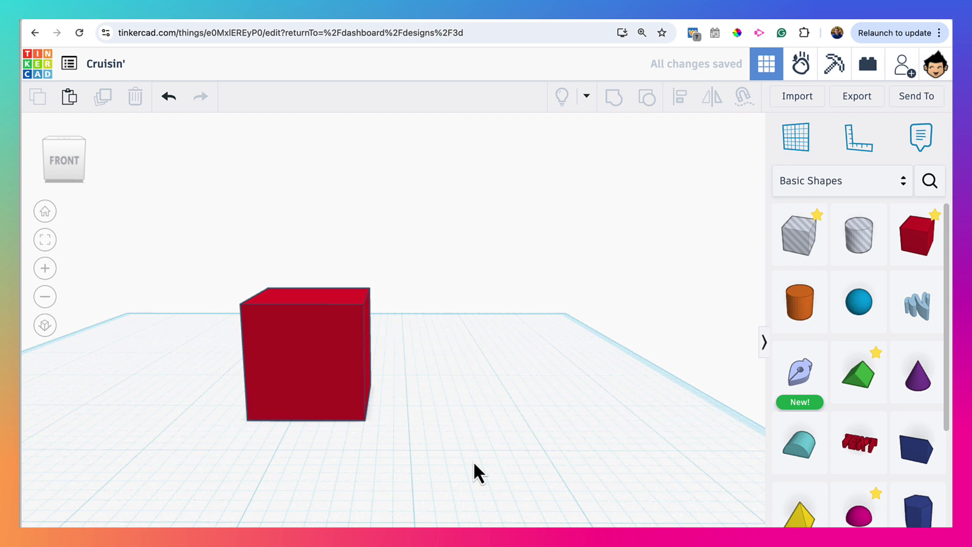
left_click_drag(908, 262, 337, 330)
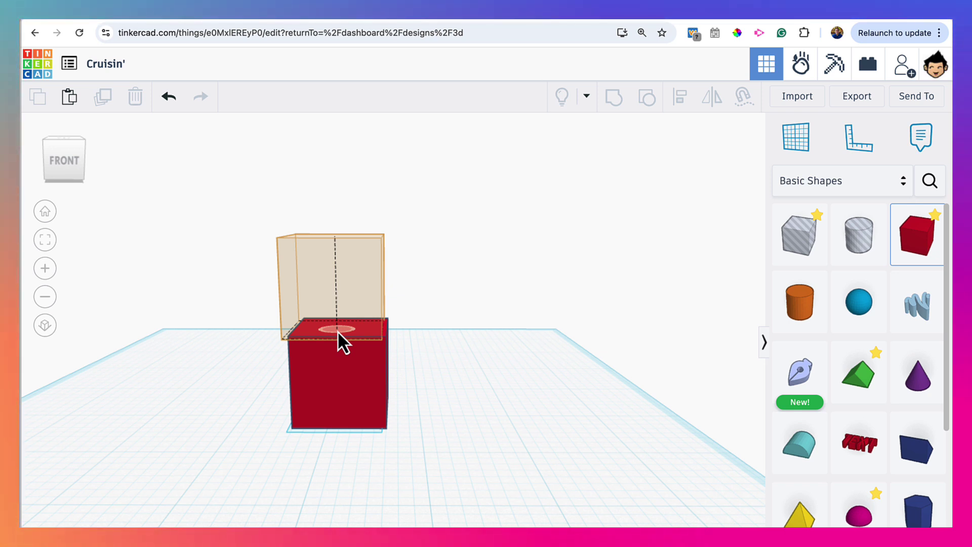
mouse_move(337, 330)
left_mouse_down()
mouse_move(350, 333)
mouse_move(345, 327)
left_mouse_up()
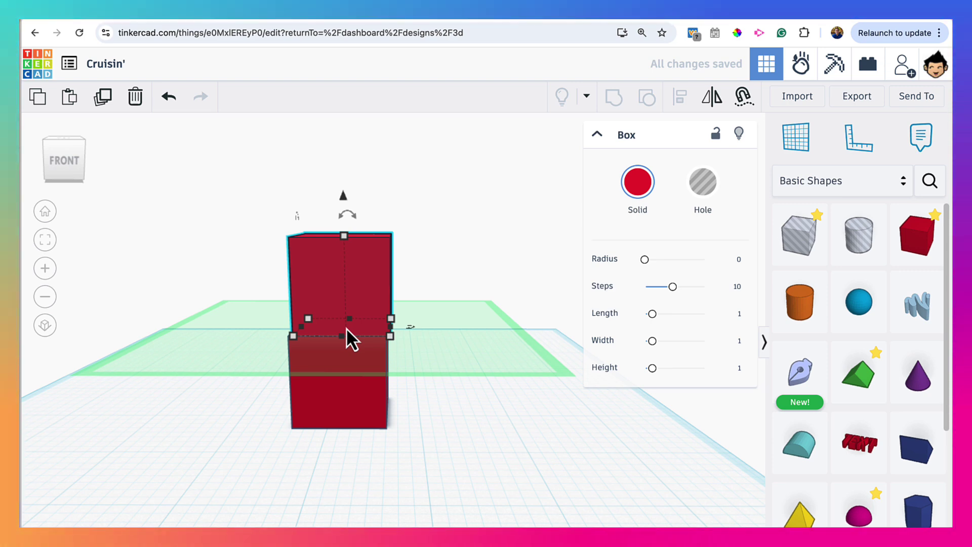
key("Delete")
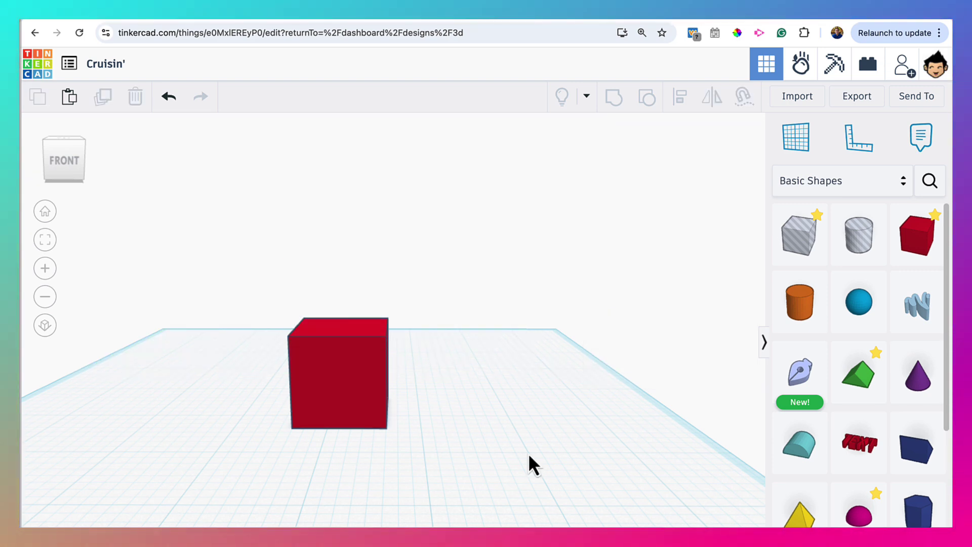